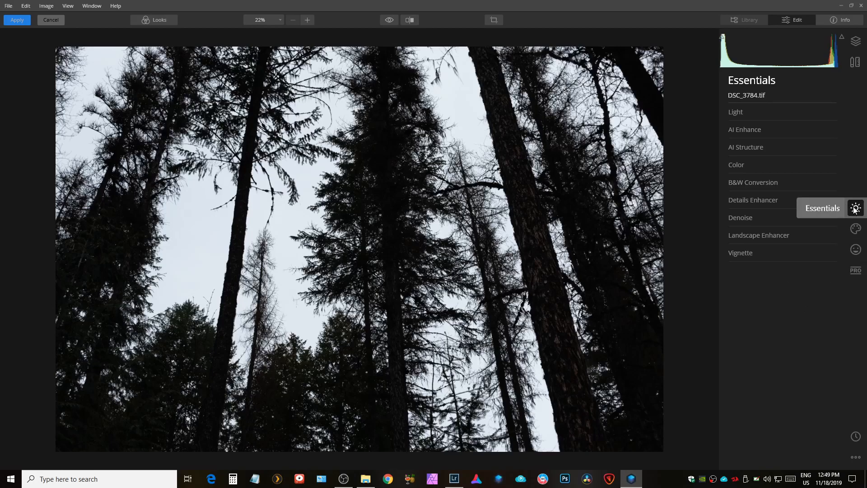
click(857, 234)
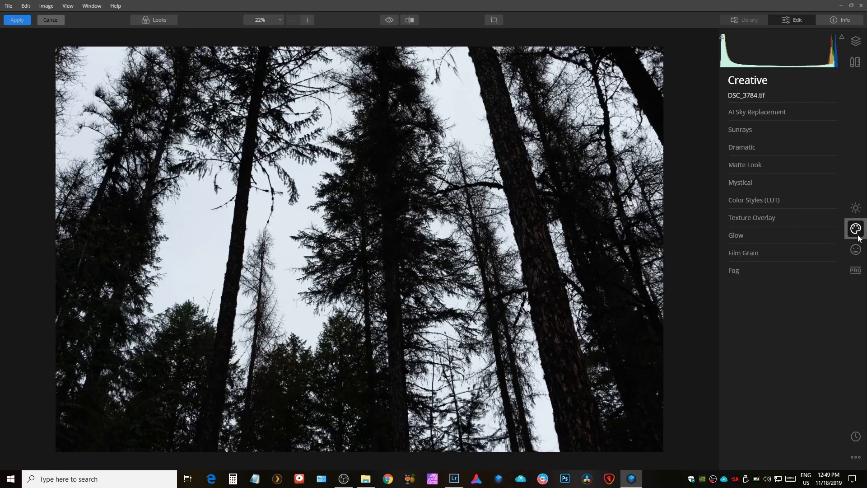
click(856, 250)
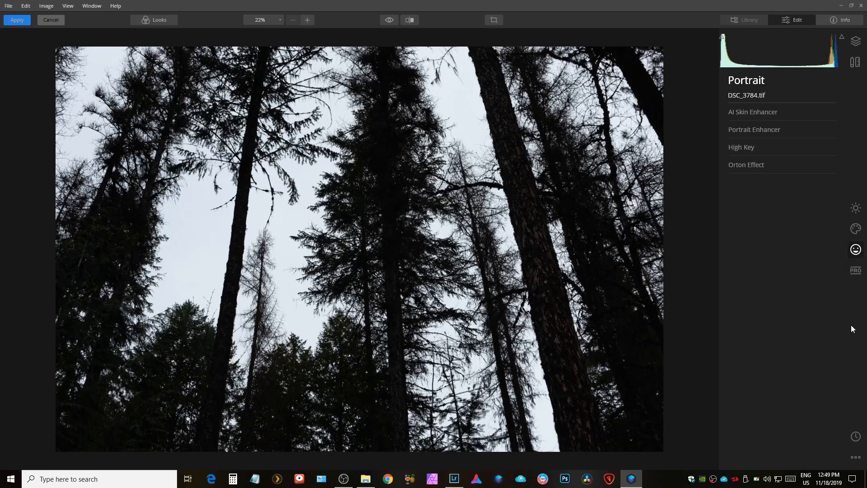
click(856, 271)
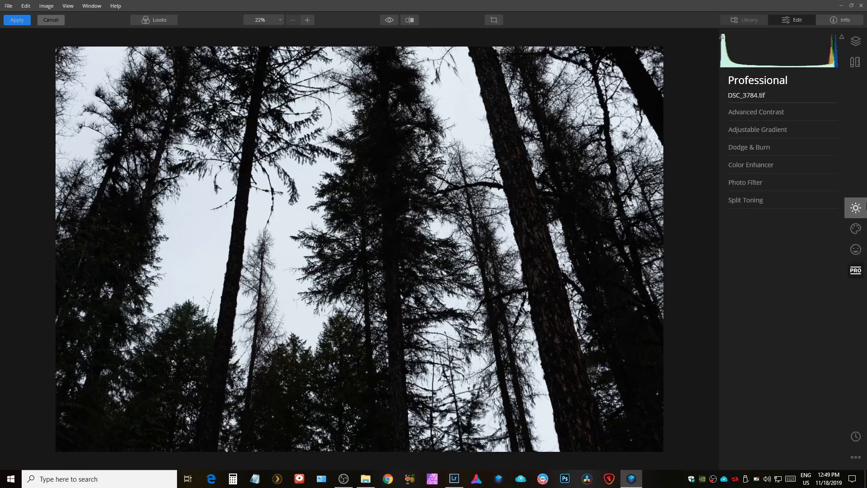
- Set AI Accent to 68 in AI Enhance and the AI Structure amount to 18
click(856, 208)
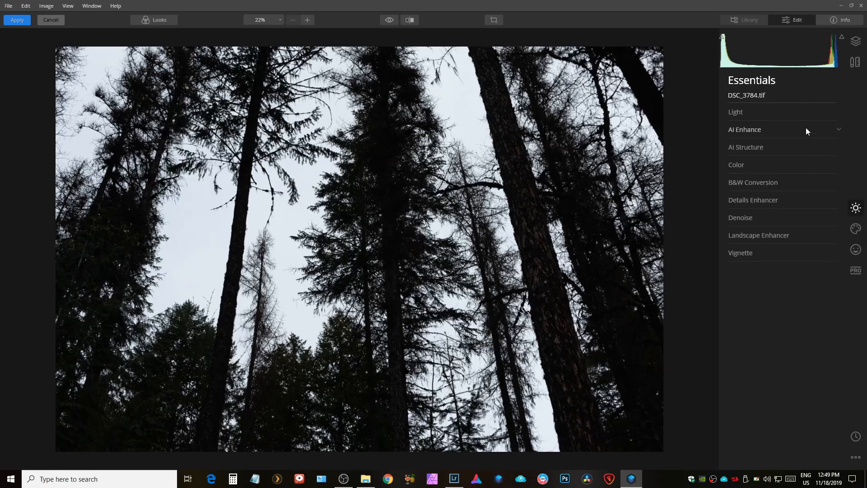
click(754, 130)
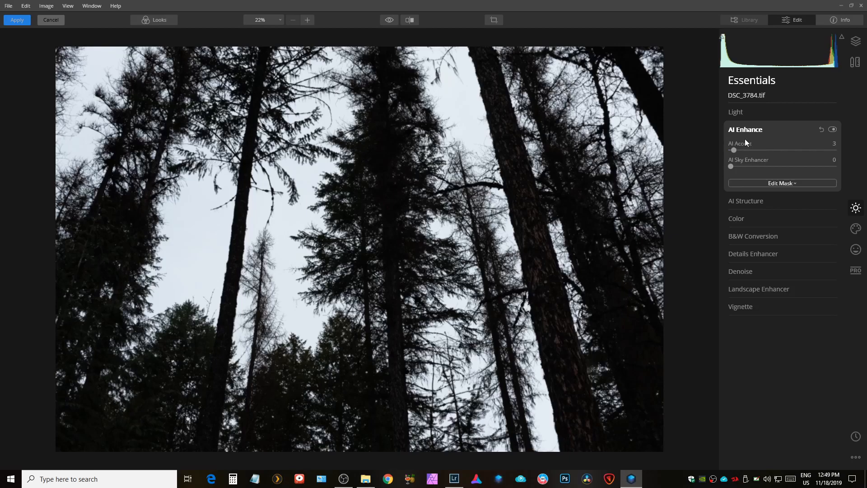
drag(736, 148, 801, 160)
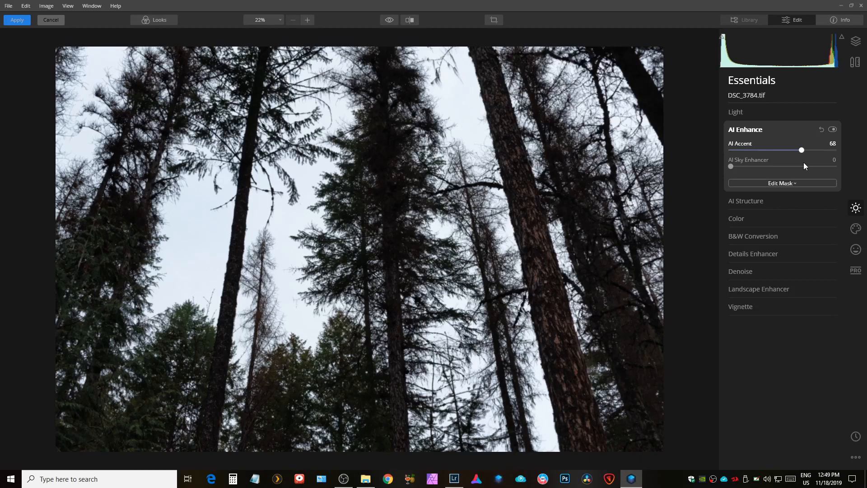
click(768, 200)
drag(787, 168, 792, 162)
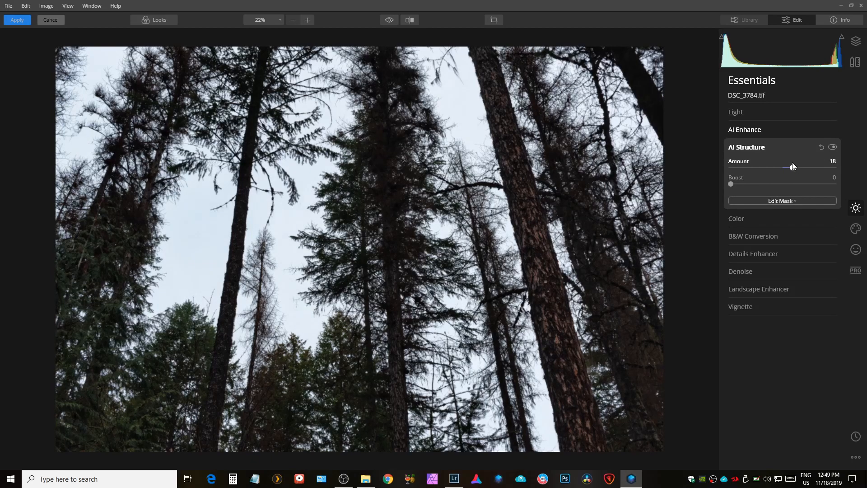
- Replace the overcast sky with the Starry Night 1 sky using AI Sky Replacement
click(856, 229)
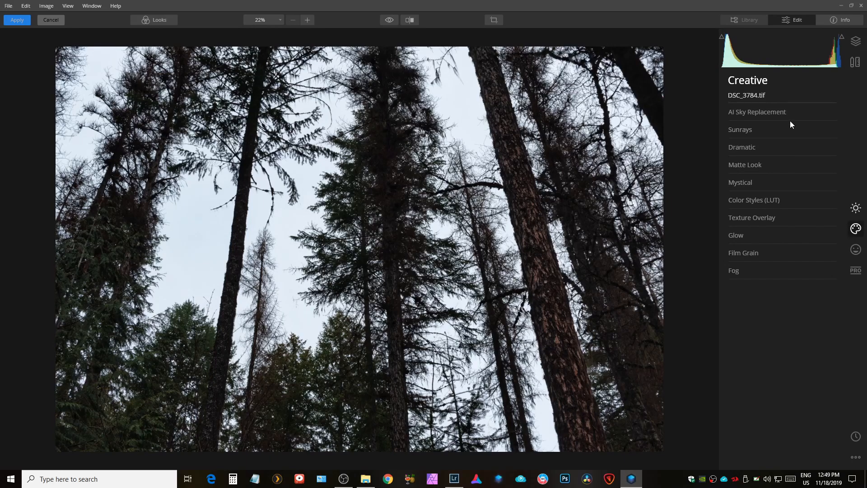
click(761, 114)
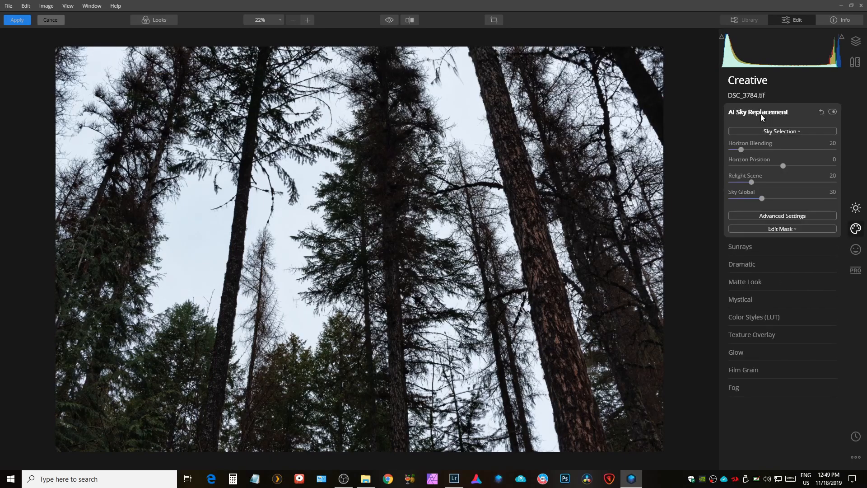
click(799, 134)
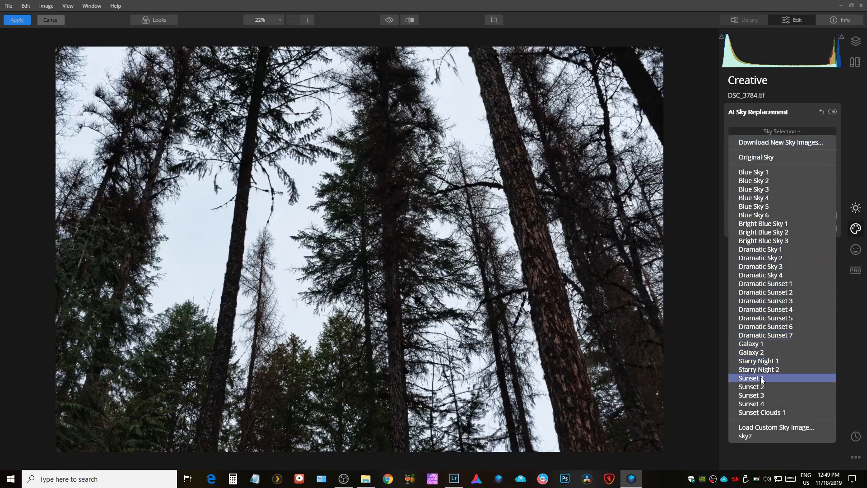
click(768, 361)
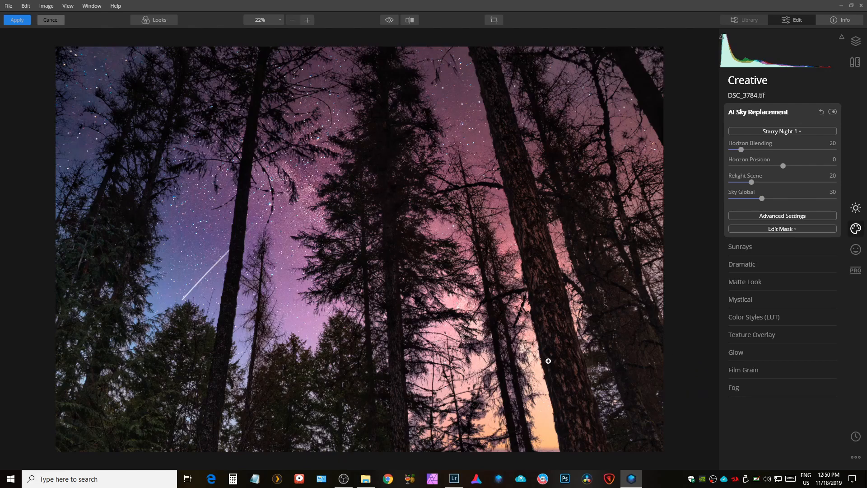
- Warm the replacement sky by setting Sky Temperature to 13
scroll(368, 242, up, 2)
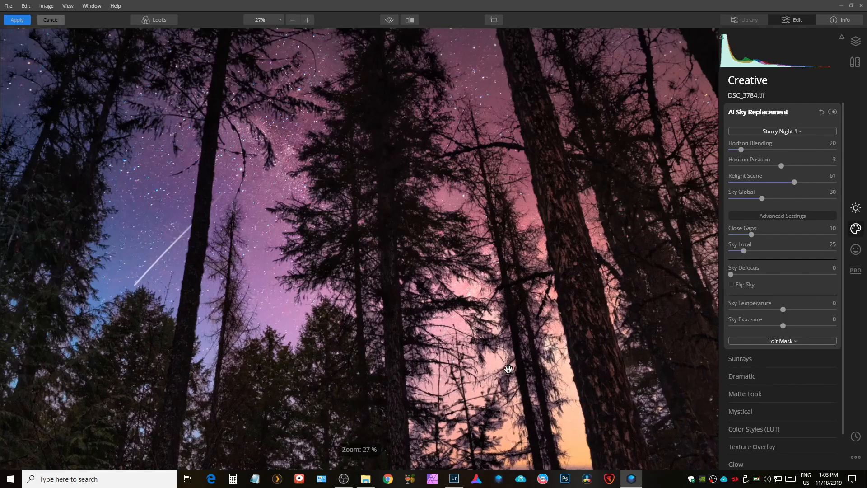
scroll(509, 368, up, 3)
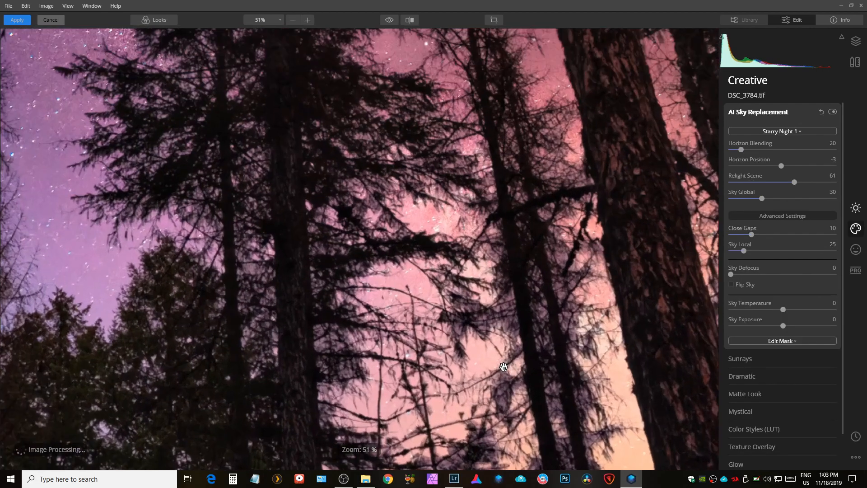
scroll(552, 294, up, 3)
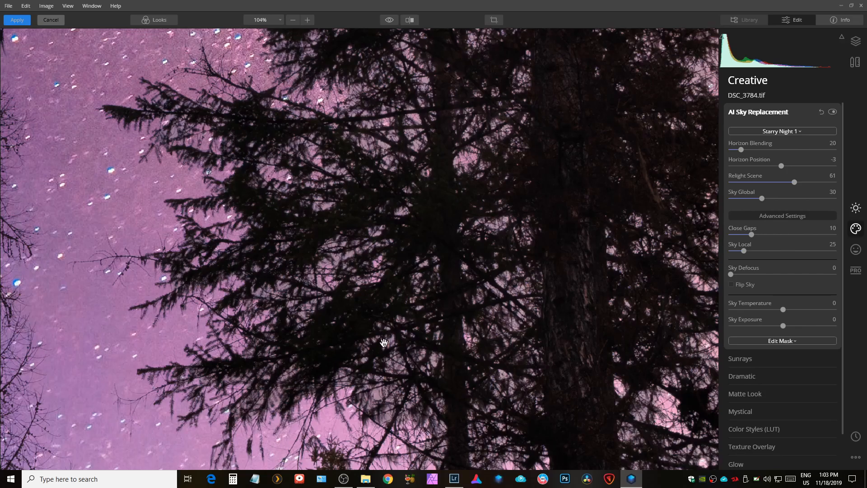
scroll(384, 342, down, 8)
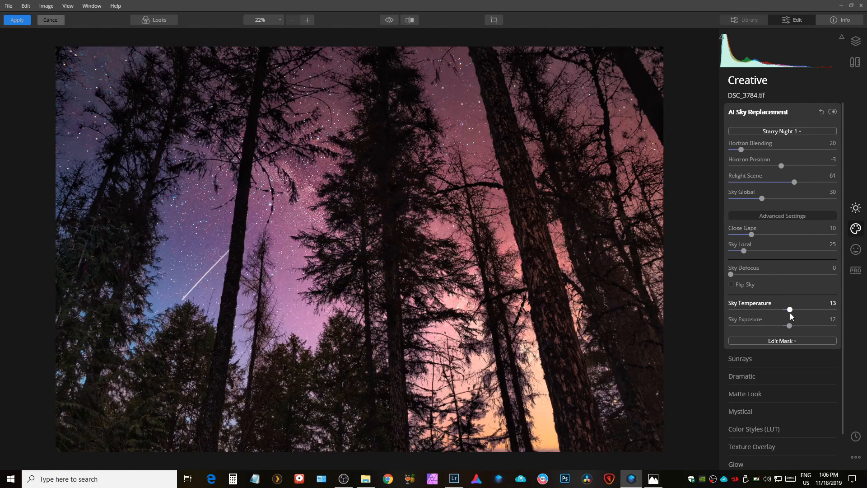
drag(791, 311, 790, 310)
- Add Sunrays centred at the left edge of the middle tree, with amount 29, overall look 35 and penetration 46
click(750, 358)
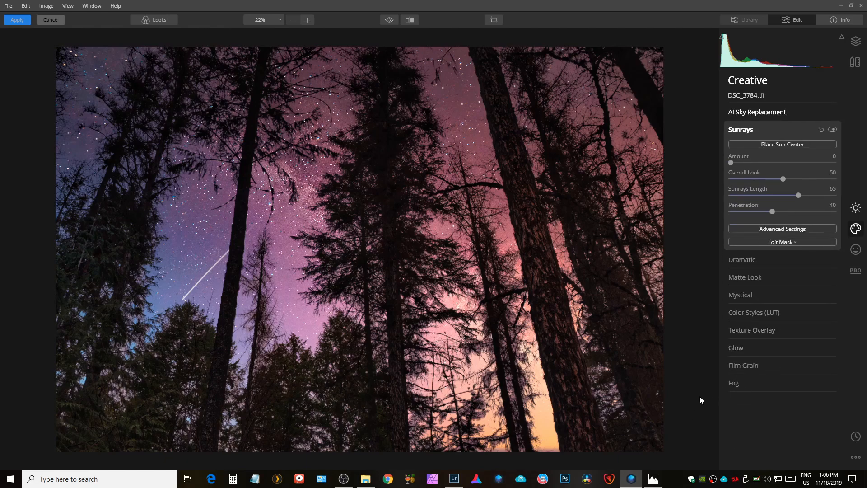
click(790, 144)
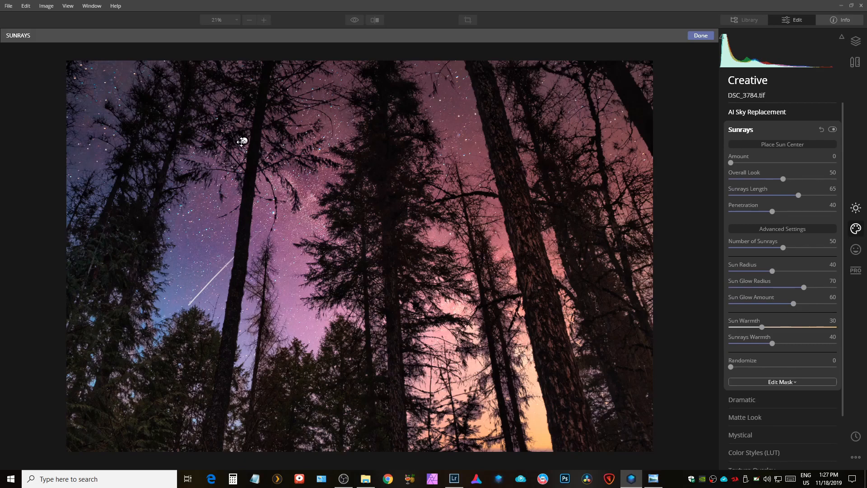
mouse_move(242, 141)
mouse_down()
mouse_move(270, 143)
mouse_move(302, 260)
mouse_move(310, 262)
mouse_up()
drag(732, 163, 761, 165)
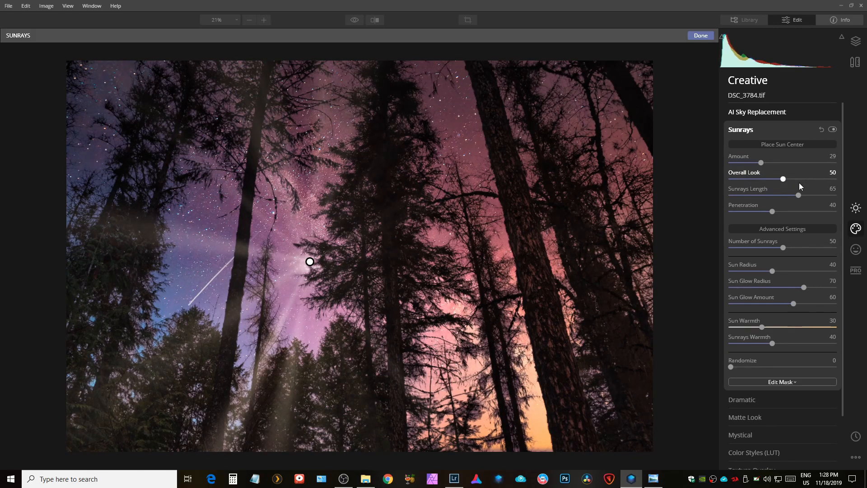
drag(785, 180, 771, 197)
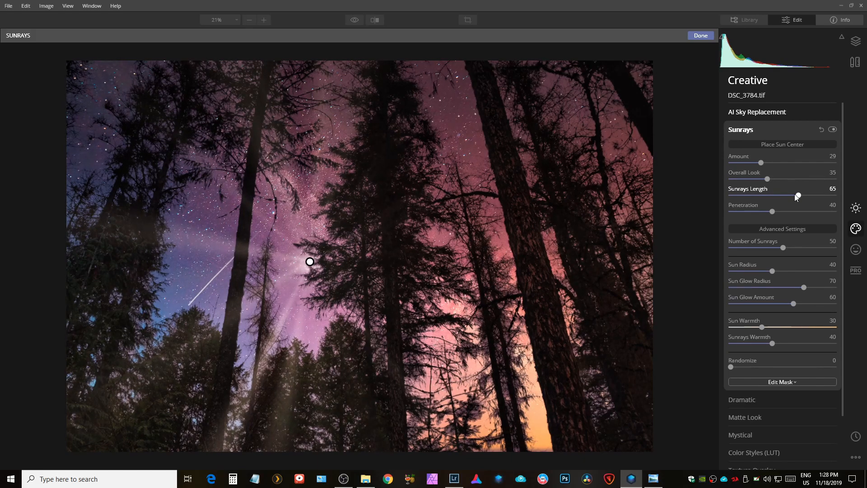
drag(773, 212, 780, 212)
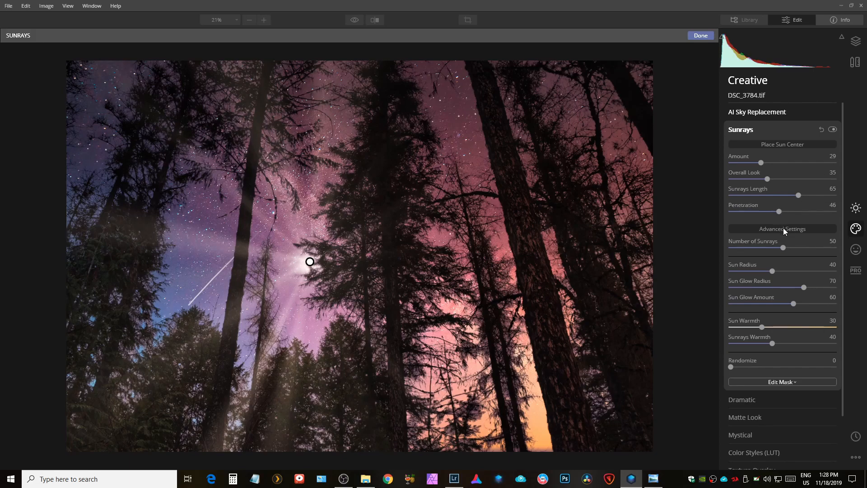
- Refine the Sunrays with 11 rays, sun radius 27, sun glow radius 42 and sun glow amount 34
drag(783, 249, 744, 249)
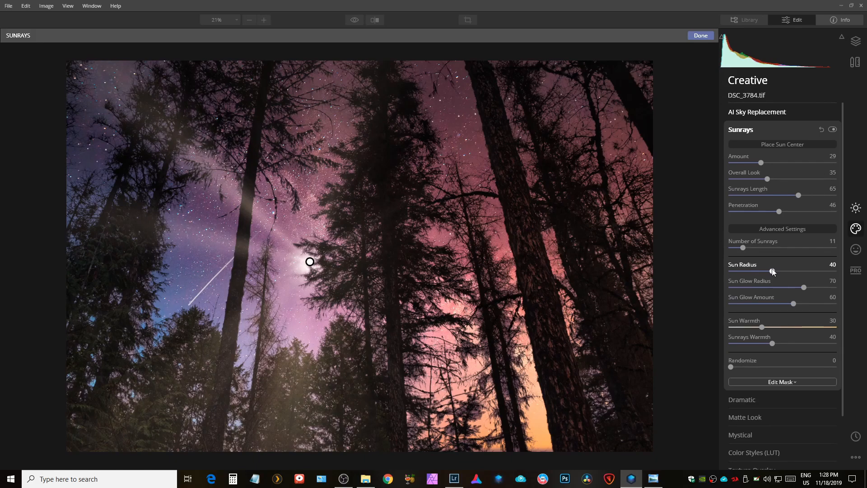
mouse_move(772, 270)
mouse_down()
mouse_move(752, 283)
mouse_move(761, 277)
mouse_up()
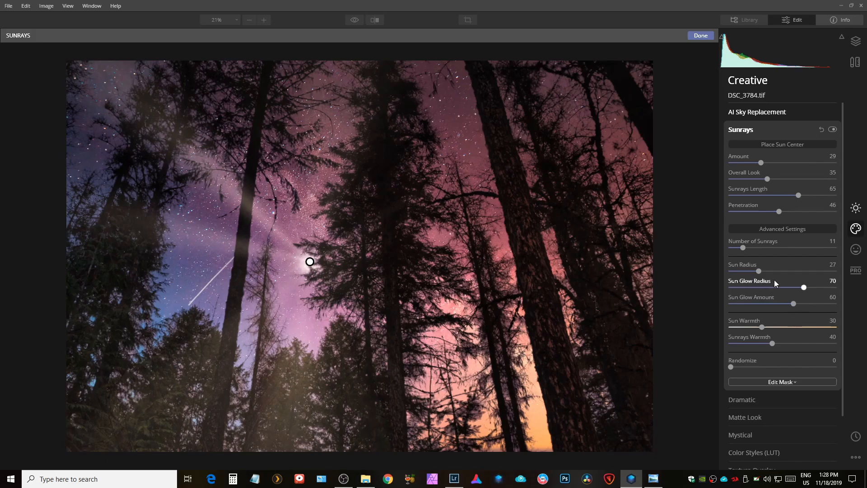
drag(806, 286, 776, 285)
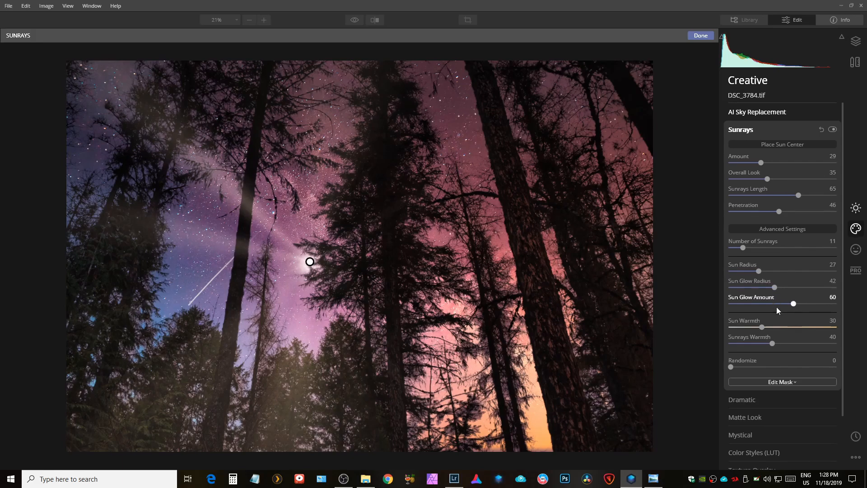
drag(788, 304, 777, 322)
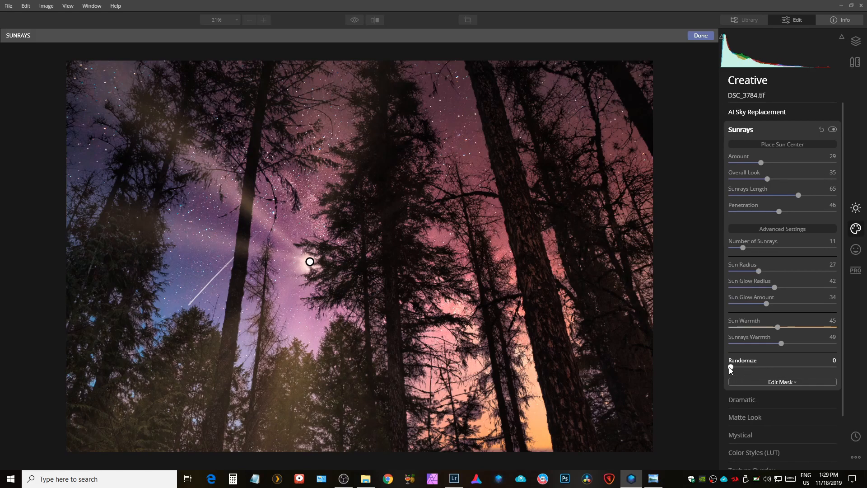
- Set the Sunrays Randomize value to 67 and finish placing the sun center
drag(731, 369, 798, 370)
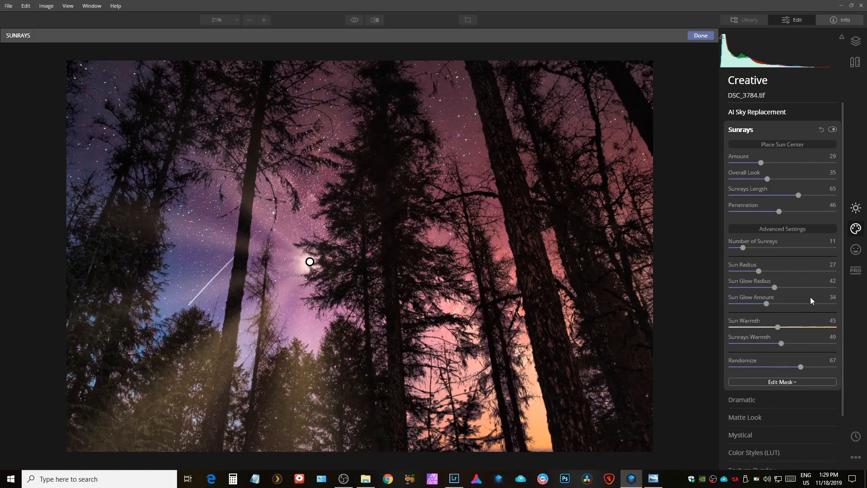
click(772, 146)
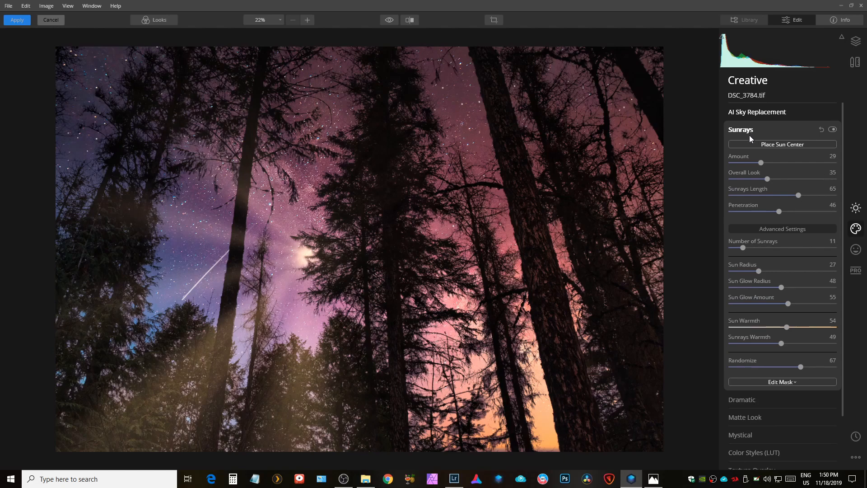
click(743, 134)
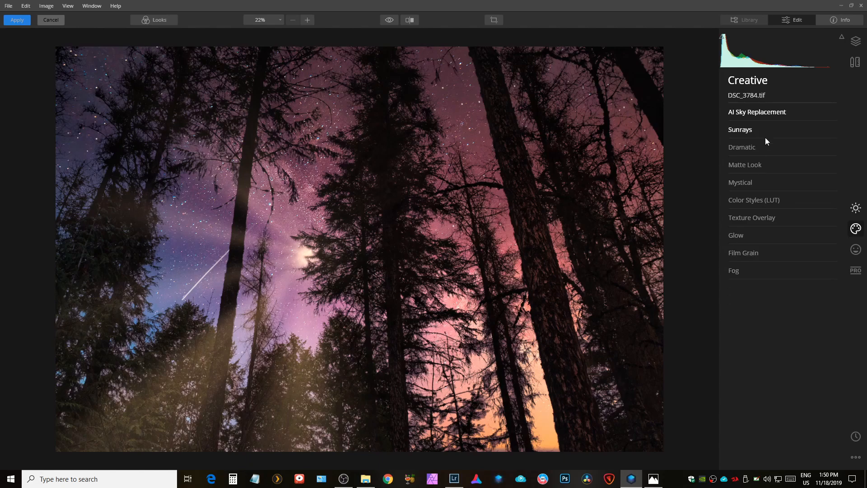
- Apply the Mystical filter with an amount of 24 and shadows at 83
click(749, 183)
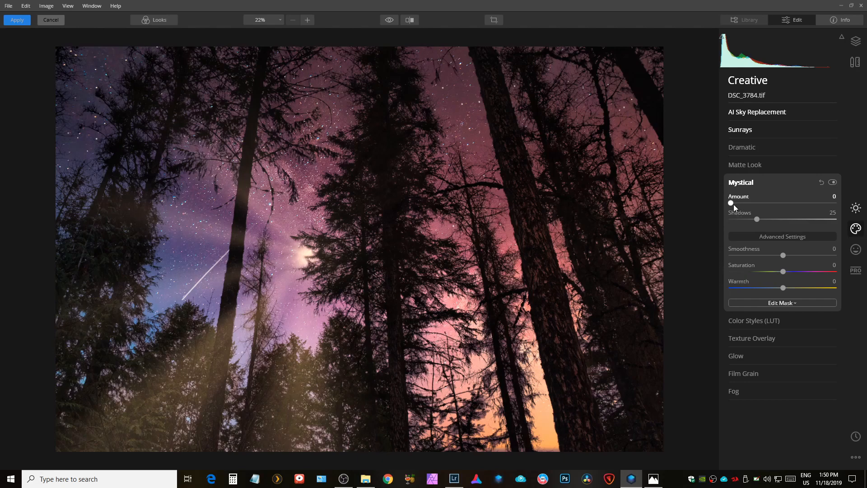
drag(733, 204, 759, 215)
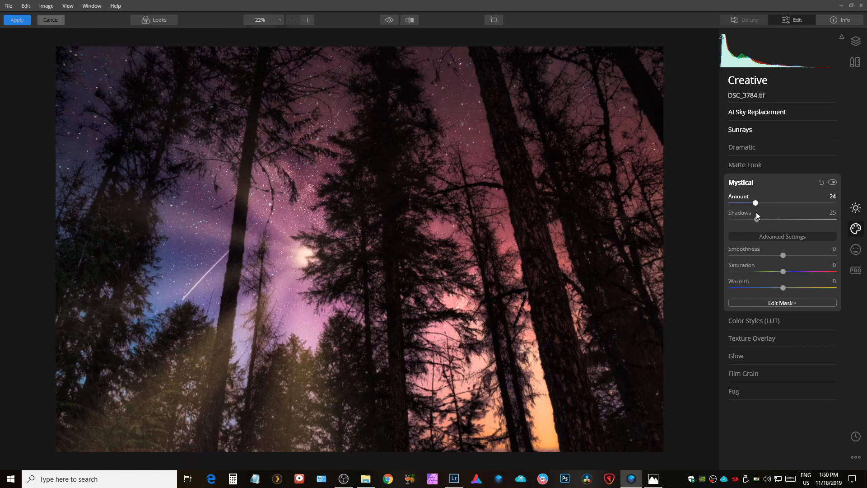
drag(757, 220, 818, 222)
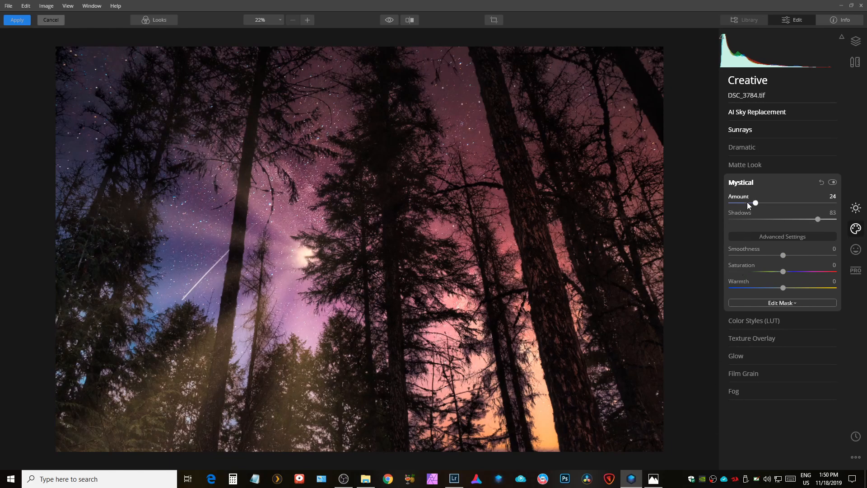
click(744, 183)
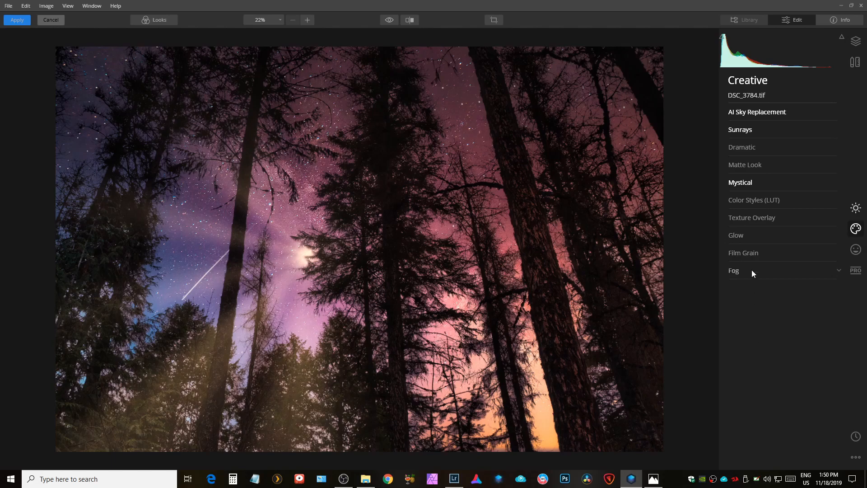
- Apply a Type 1 Orton Effect with amount 13, brightness 48 and contrast -33
click(856, 250)
click(766, 166)
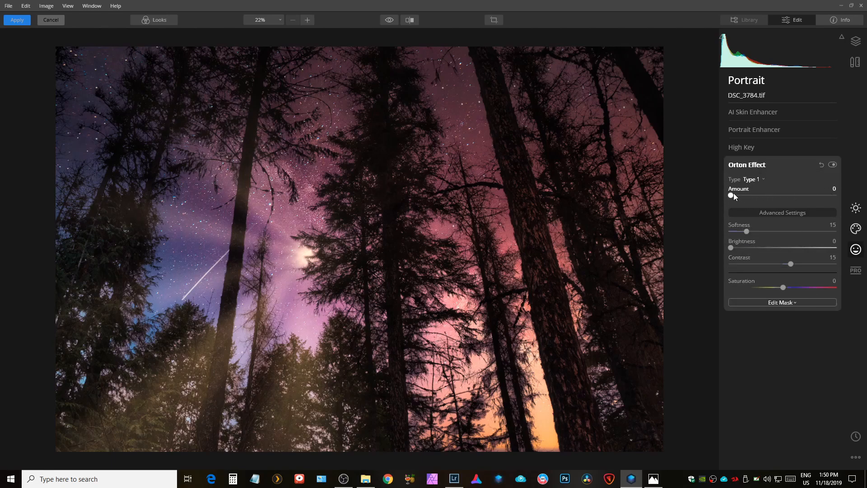
drag(743, 199, 752, 201)
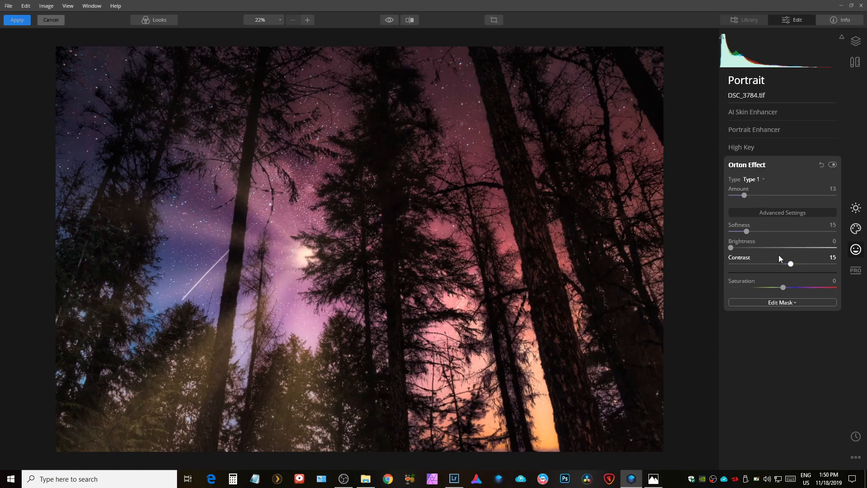
drag(733, 248, 765, 265)
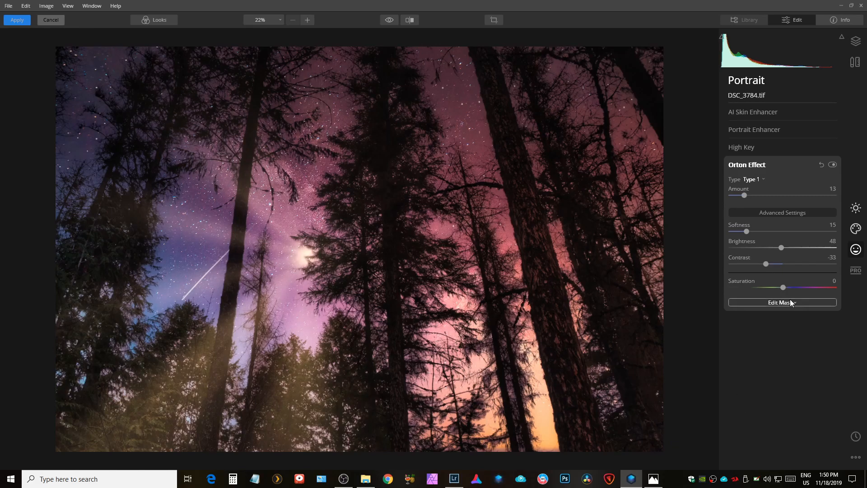
click(754, 165)
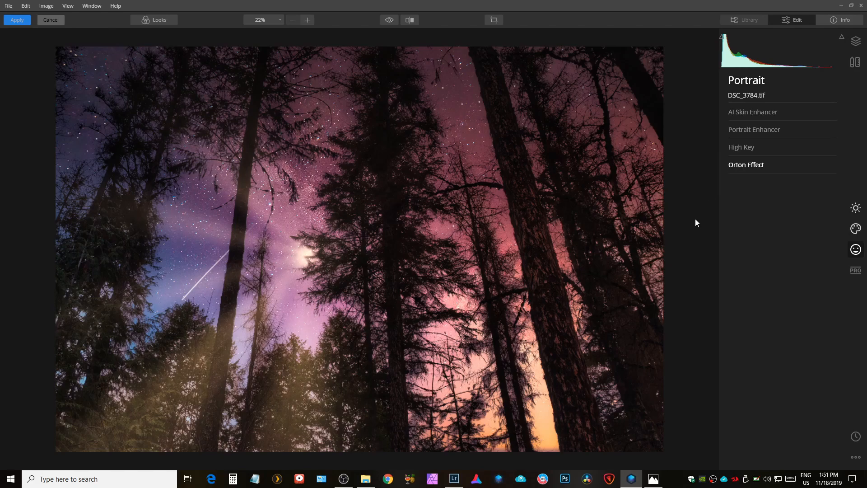
- Compare the edited forest photo with the original, first in full and with a split before/after view
click(386, 22)
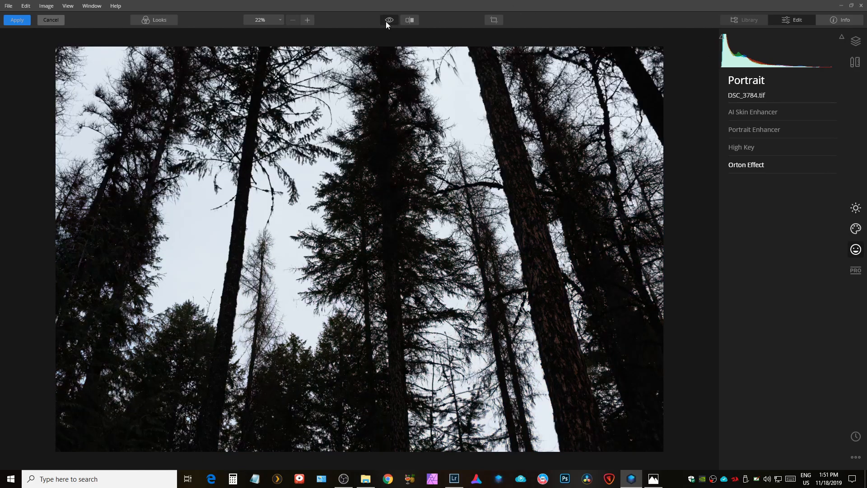
click(386, 21)
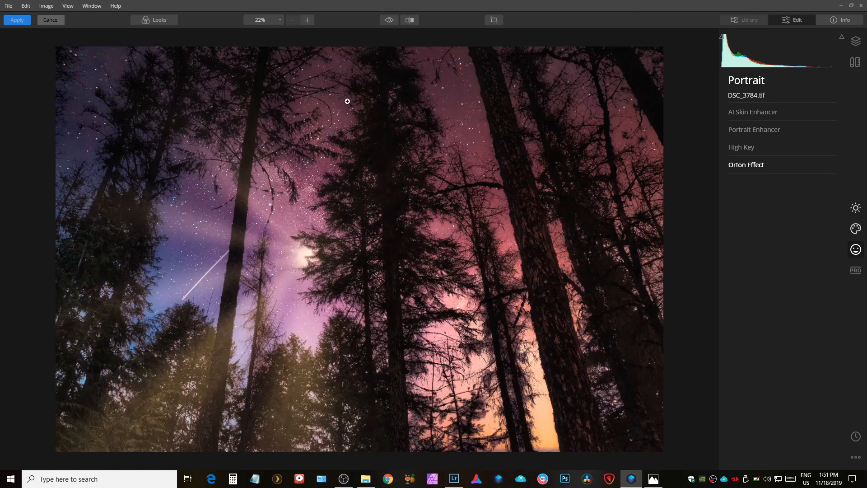
click(405, 21)
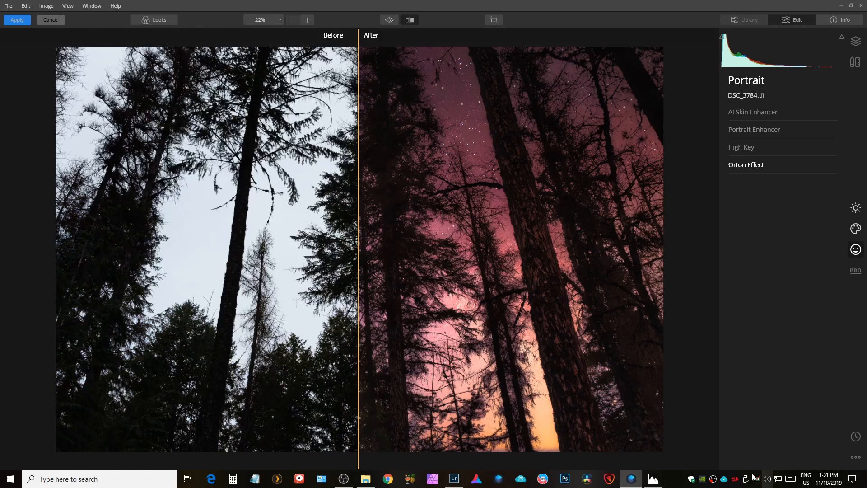